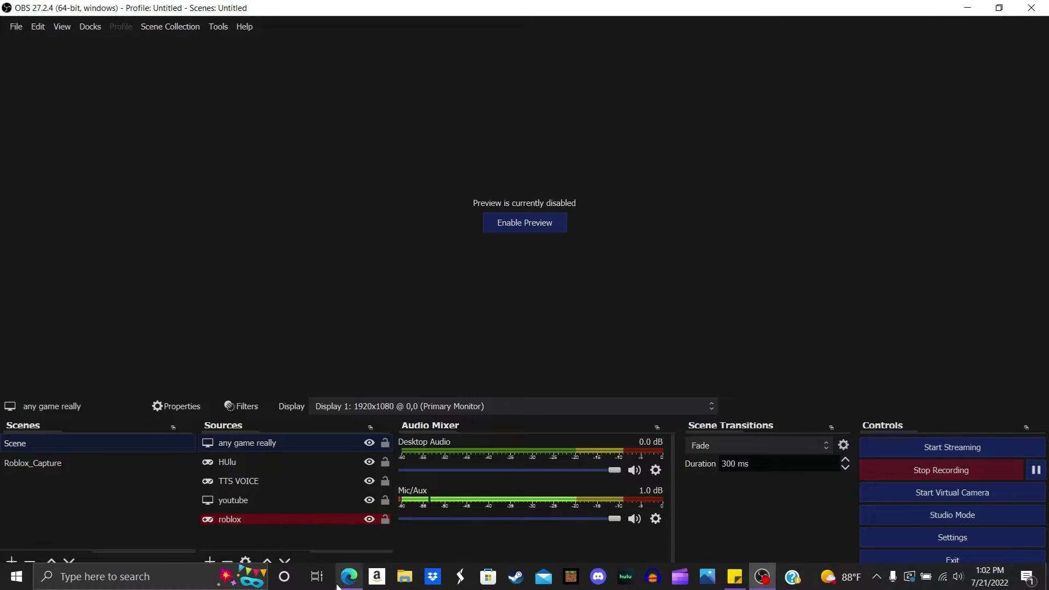
Bring Edge forward to the fnaf song results with the Shadow Bonnie reaction video
click(348, 576)
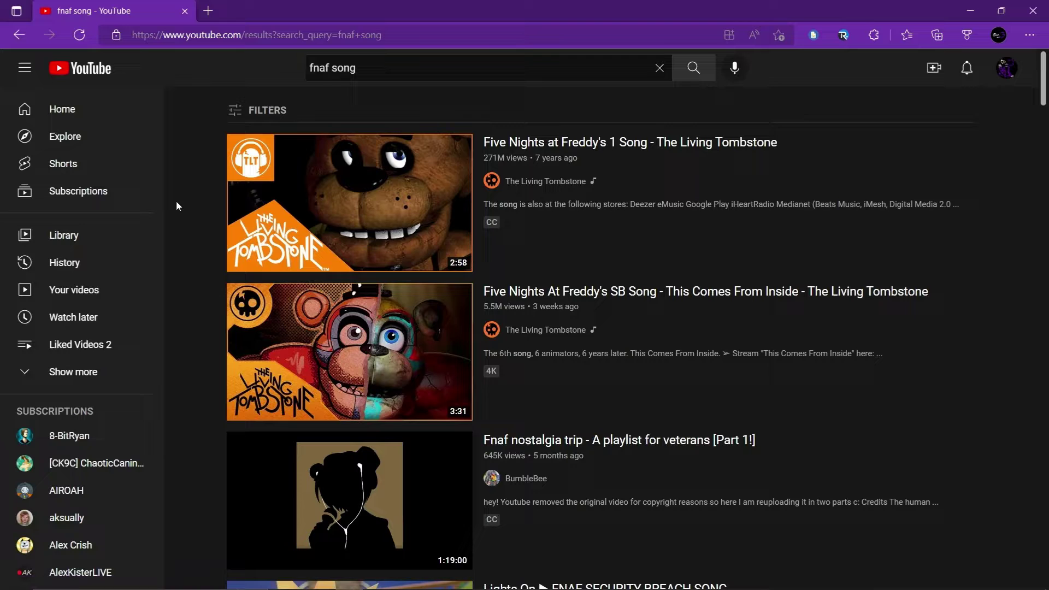
scroll(328, 246, down, 3)
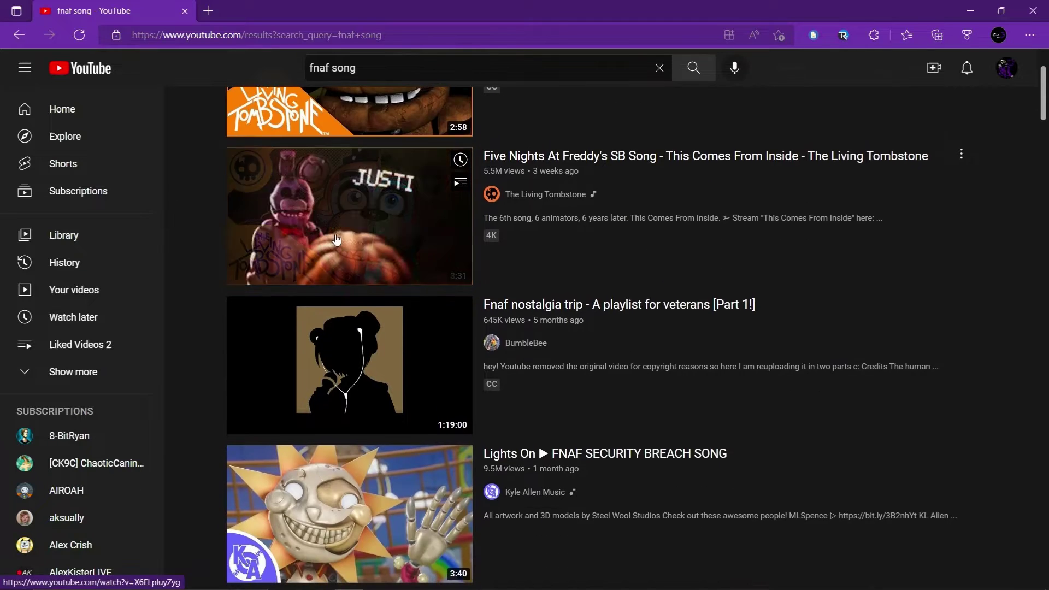
scroll(328, 247, down, 2)
scroll(310, 195, down, 4)
scroll(271, 214, down, 2)
scroll(237, 226, down, 4)
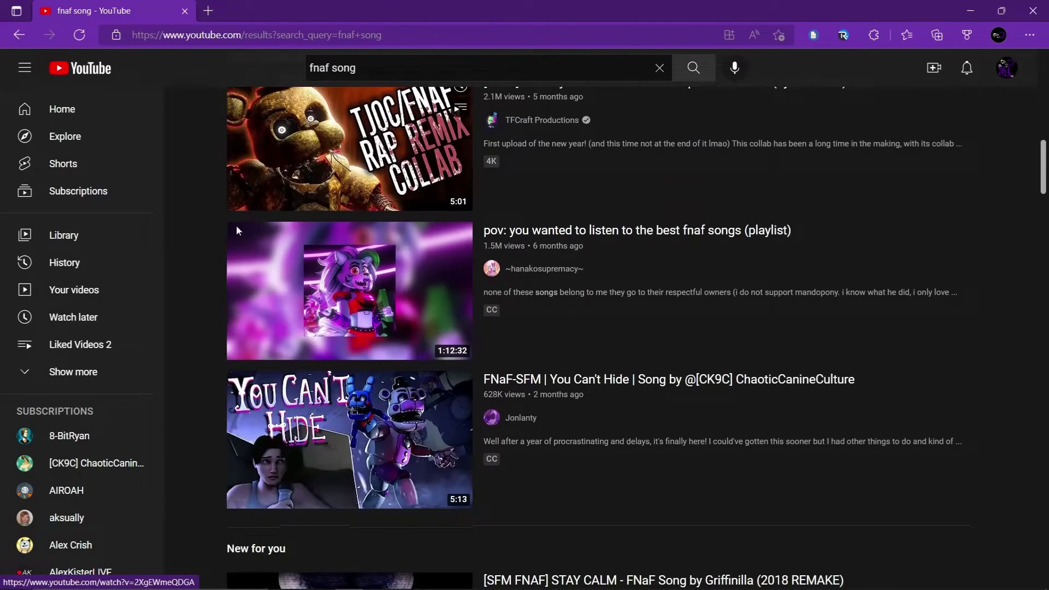
scroll(221, 264, down, 2)
scroll(213, 261, down, 4)
scroll(205, 258, down, 4)
scroll(206, 259, down, 2)
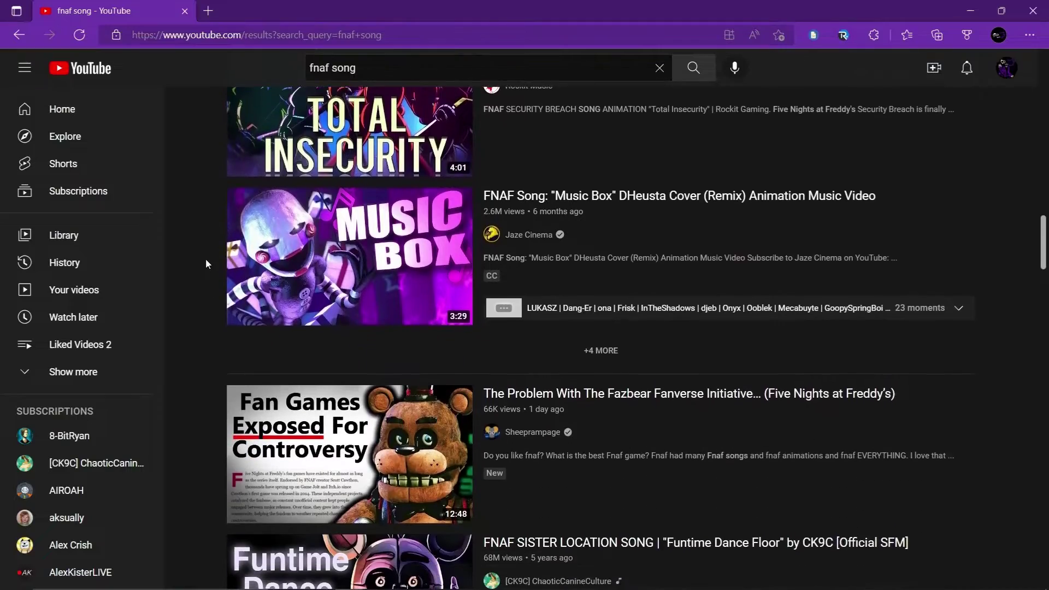
scroll(205, 258, down, 2)
scroll(207, 259, down, 5)
scroll(205, 258, down, 4)
scroll(206, 259, down, 1)
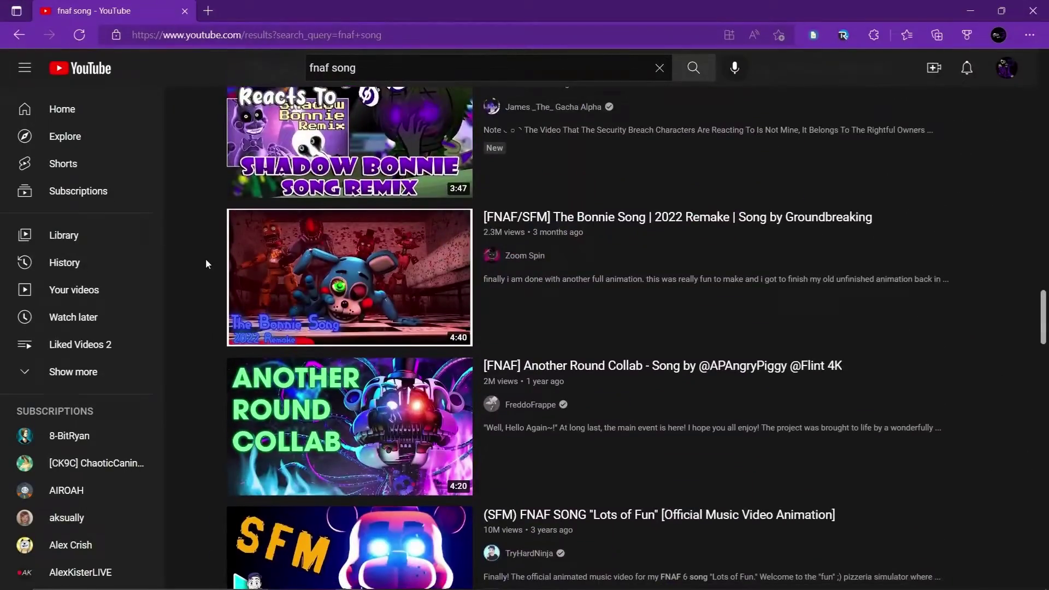
scroll(206, 258, down, 2)
scroll(206, 259, down, 1)
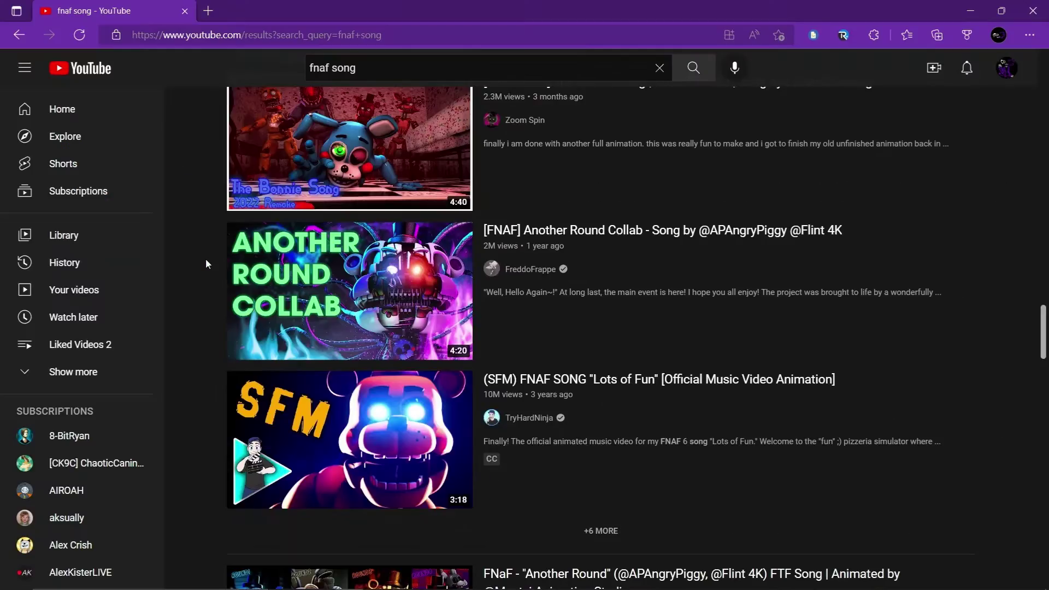
scroll(206, 259, up, 6)
scroll(206, 258, up, 1)
scroll(206, 258, down, 2)
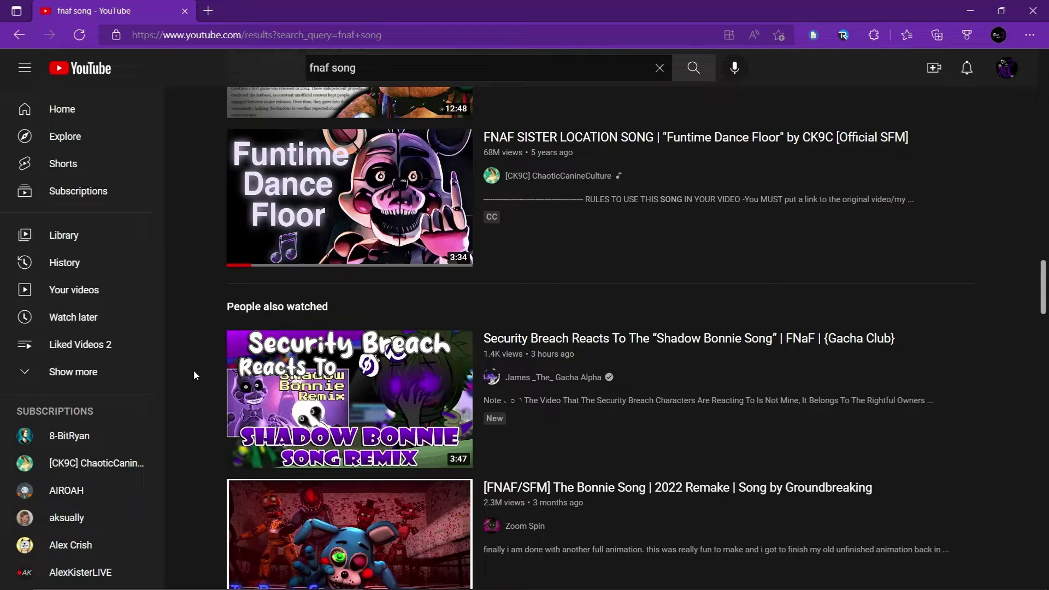
Replace the fnaf song query with a 'shadow bonnie song' search
click(443, 67)
key(ctrl+a)
key(BackSpace)
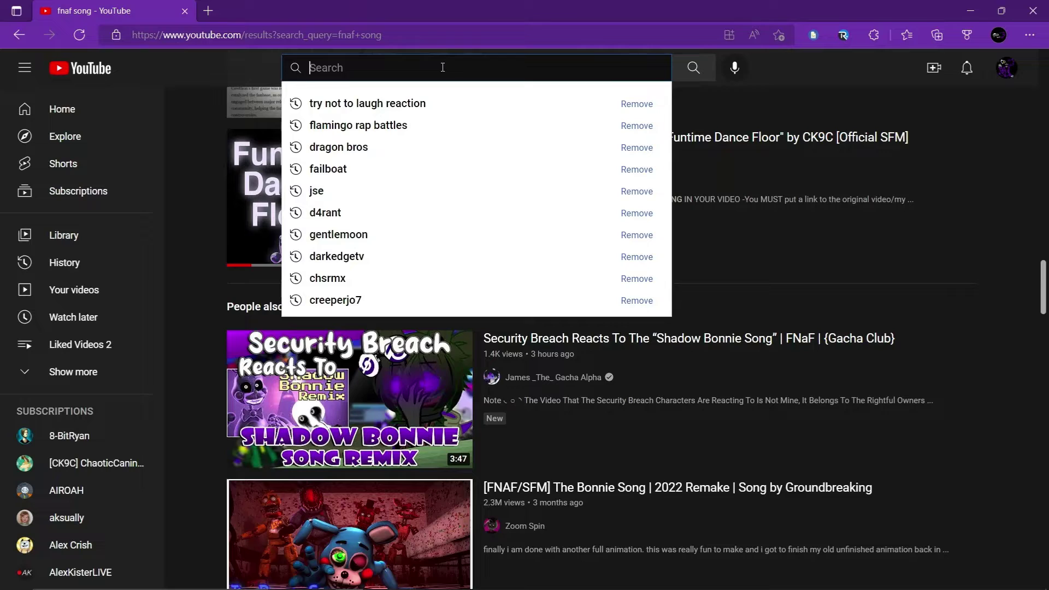
text(shadow)
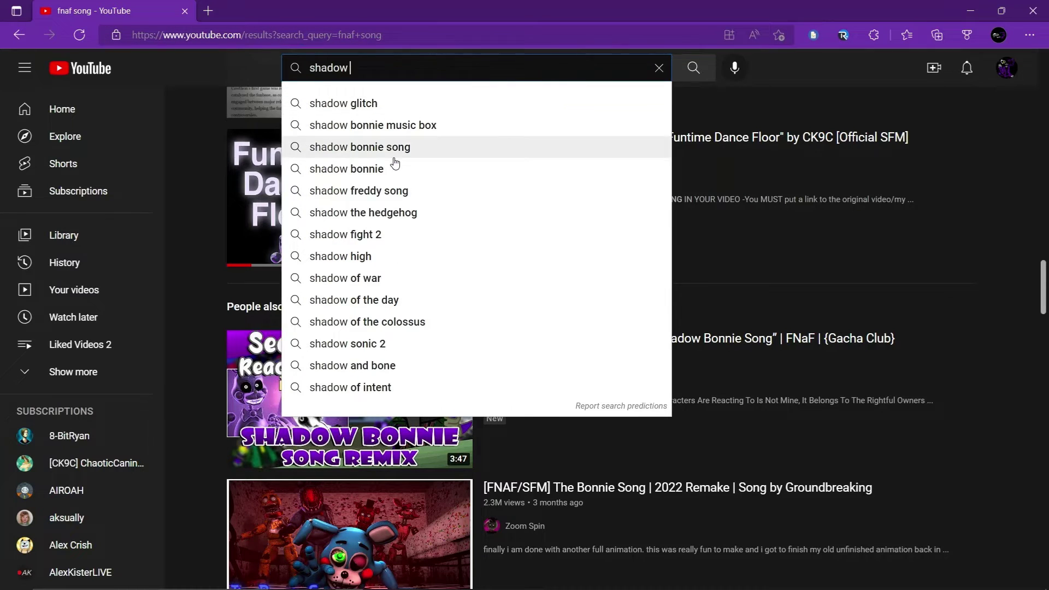
click(359, 147)
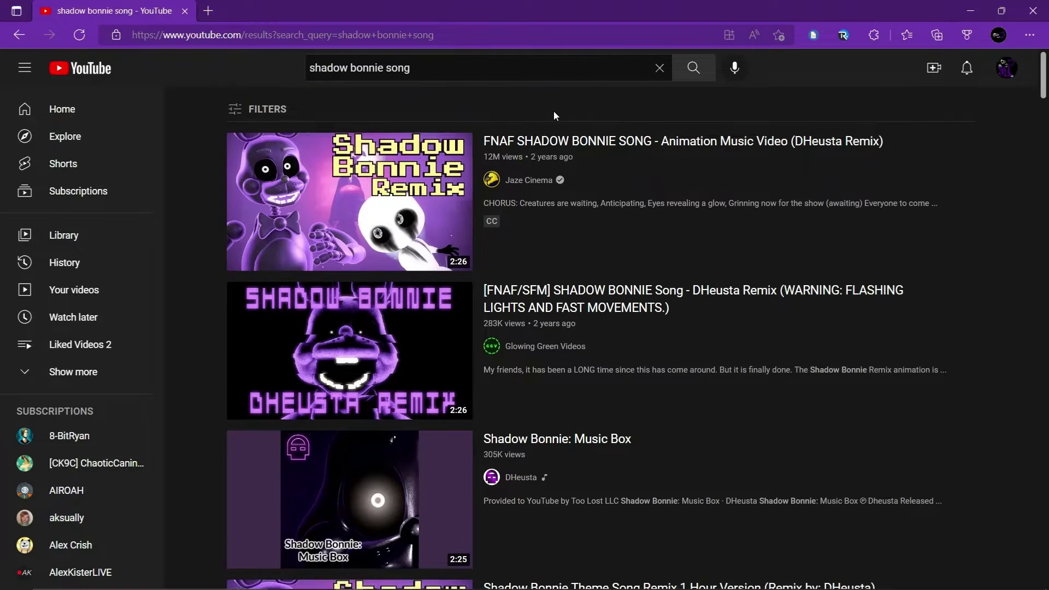
scroll(554, 110, down, 4)
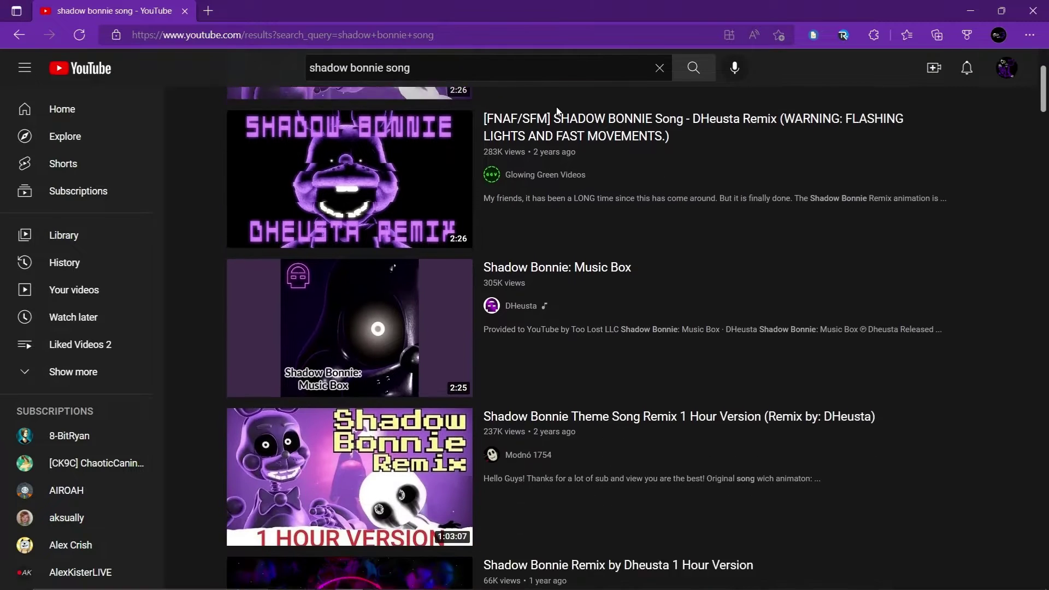
scroll(574, 197, up, 5)
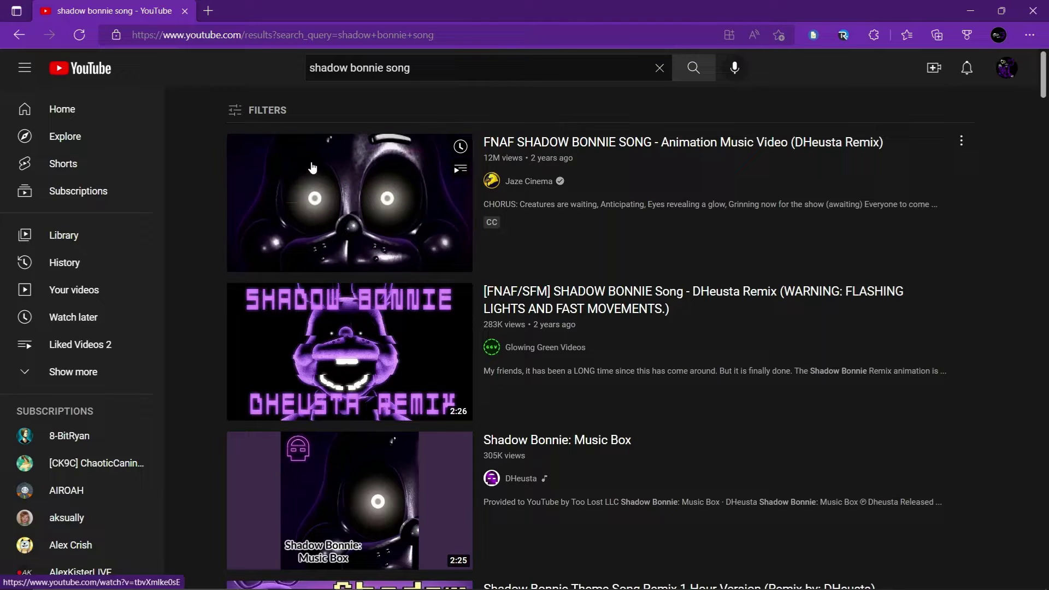
mouse_move(351, 202)
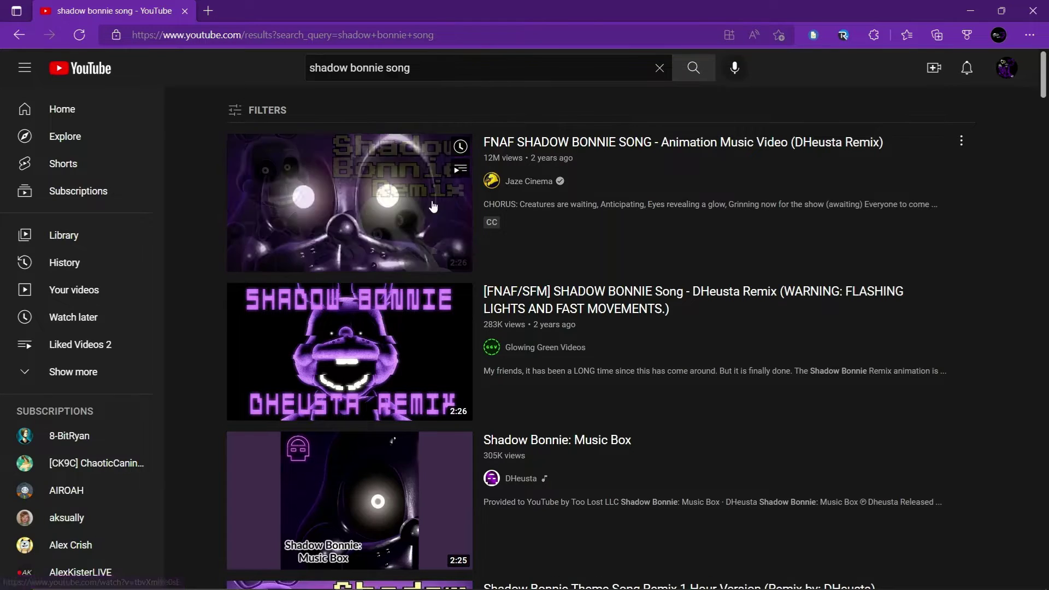
Go back to the earlier fnaf song results page
click(20, 35)
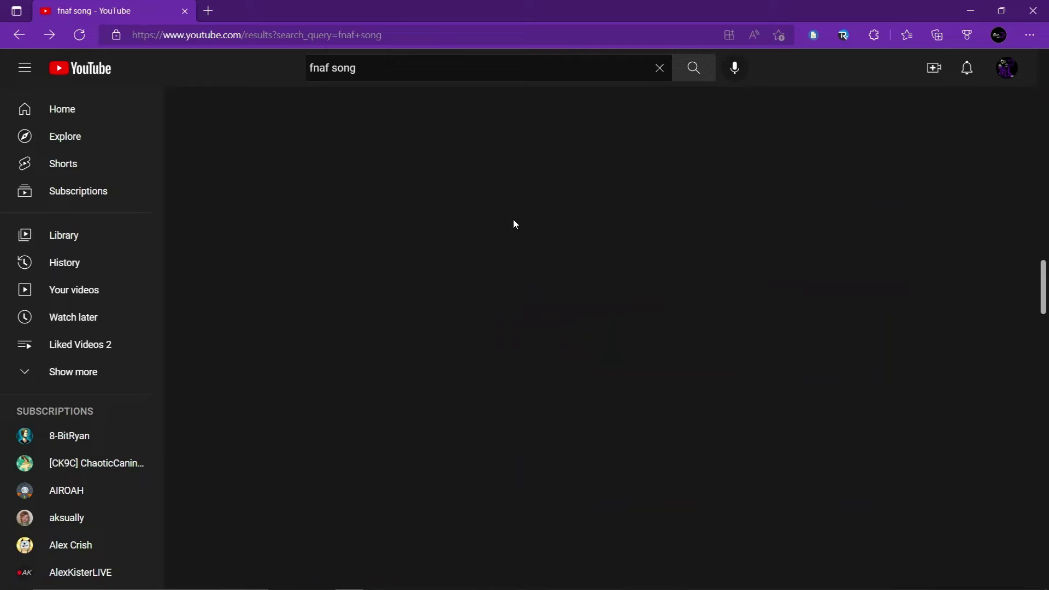
scroll(196, 250, down, 2)
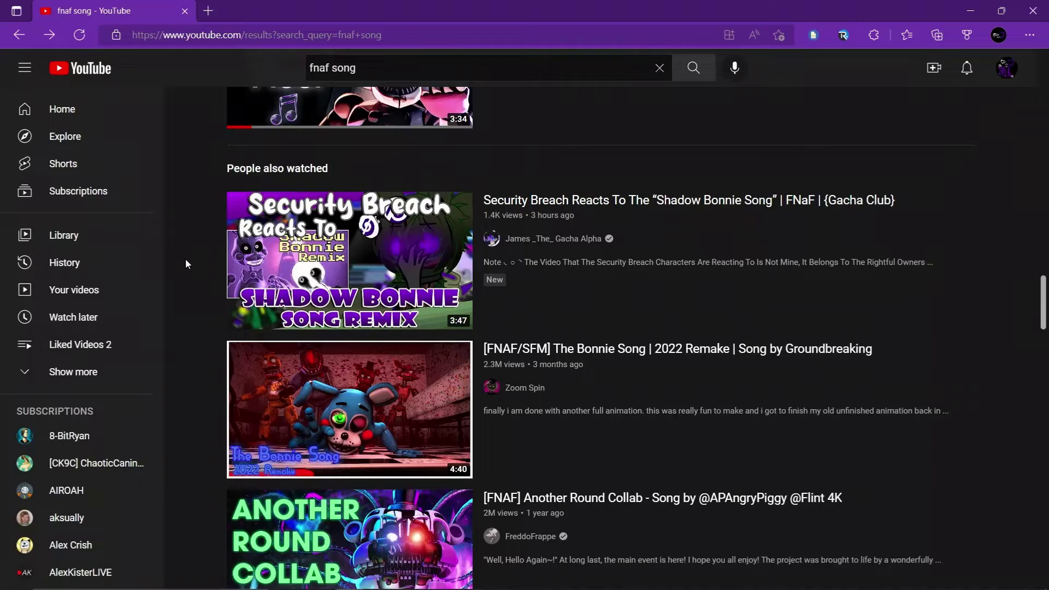
Open the 'Security Breach Reacts To The Shadow Bonnie Song' video
click(249, 270)
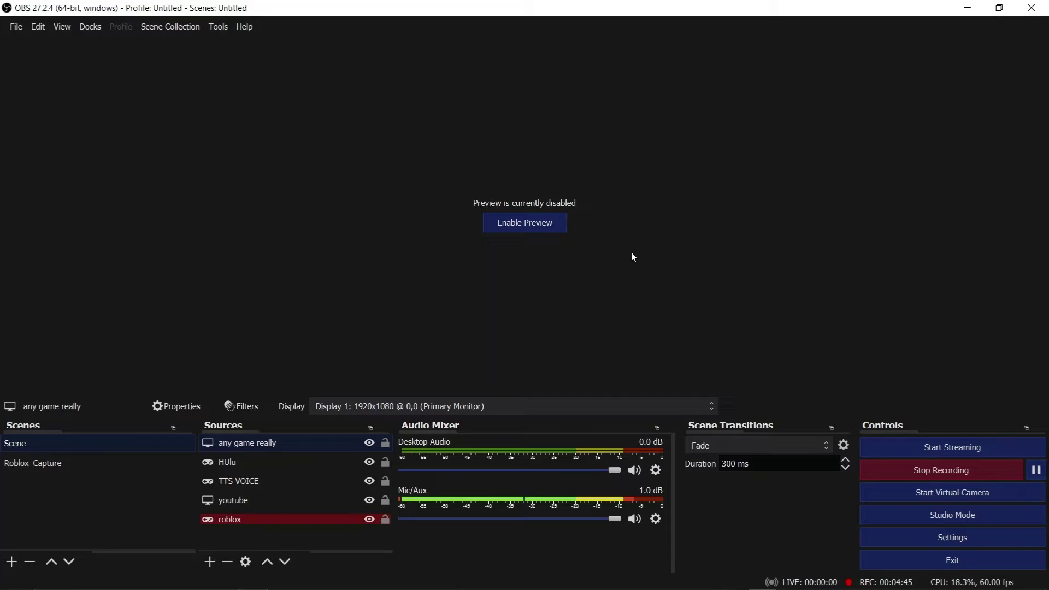
Watch the reaction video in Edge up to 0:52, then return to OBS Studio
click(350, 576)
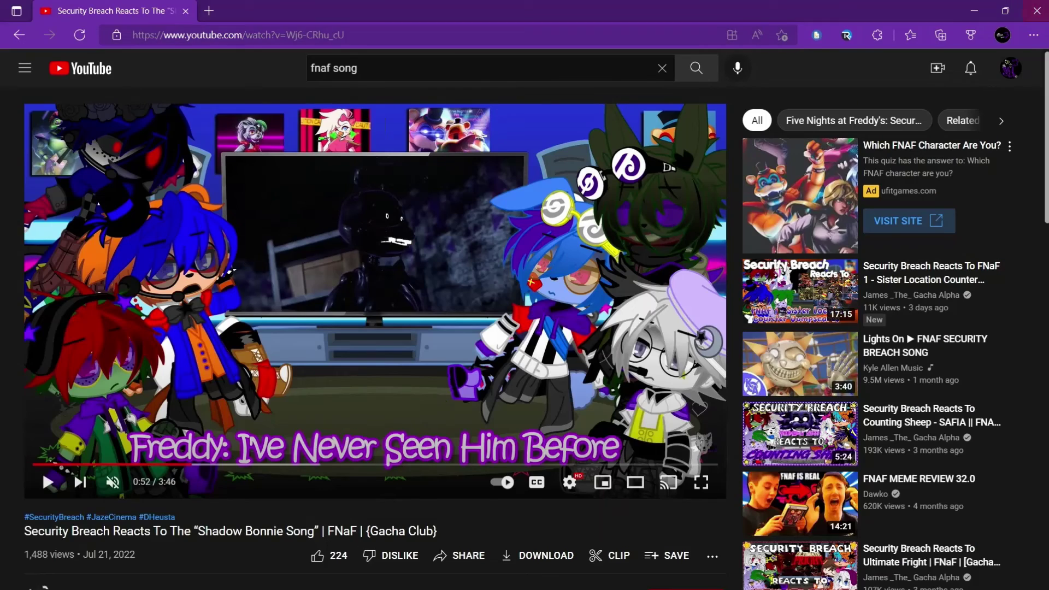
key(alt+Tab)
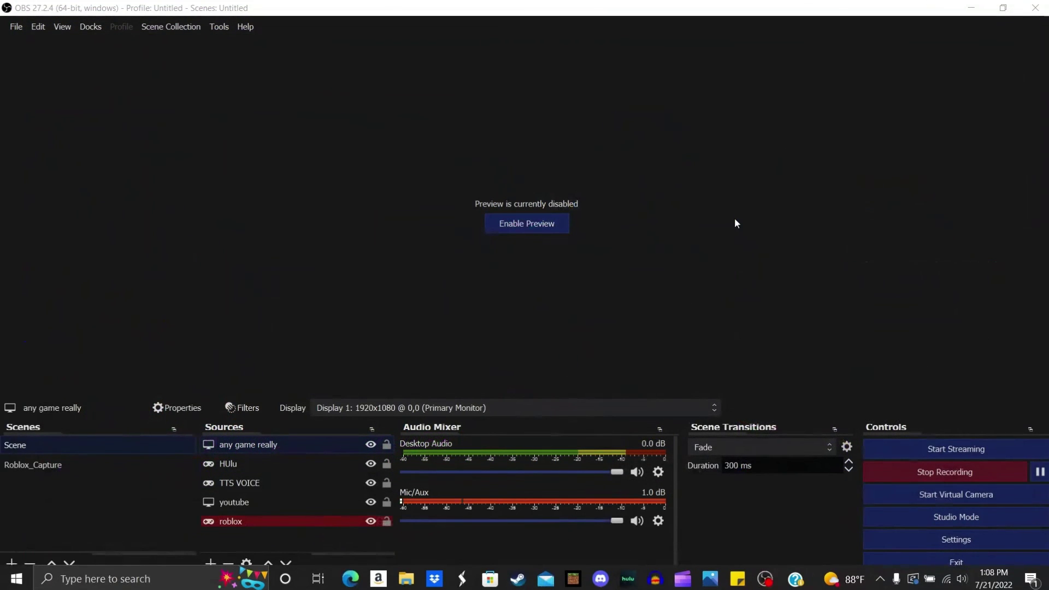